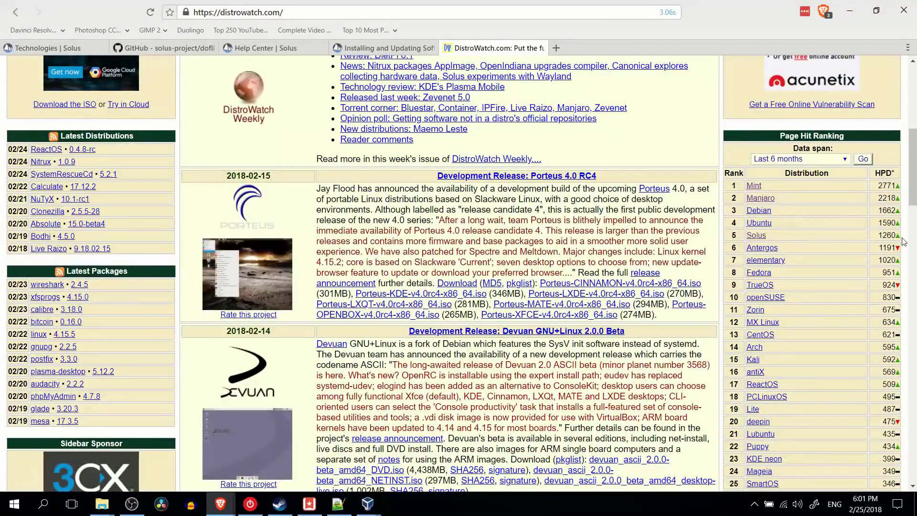
# Highlight Solus, Arch and the top four distributions, Mint to Ubuntu, in the page hit ranking
pyautogui.moveTo(764, 236); pyautogui.dragTo(746, 237)
pyautogui.click(788, 233)
pyautogui.doubleClick(747, 348)
pyautogui.click(784, 347)
pyautogui.moveTo(782, 221); pyautogui.dragTo(792, 183)
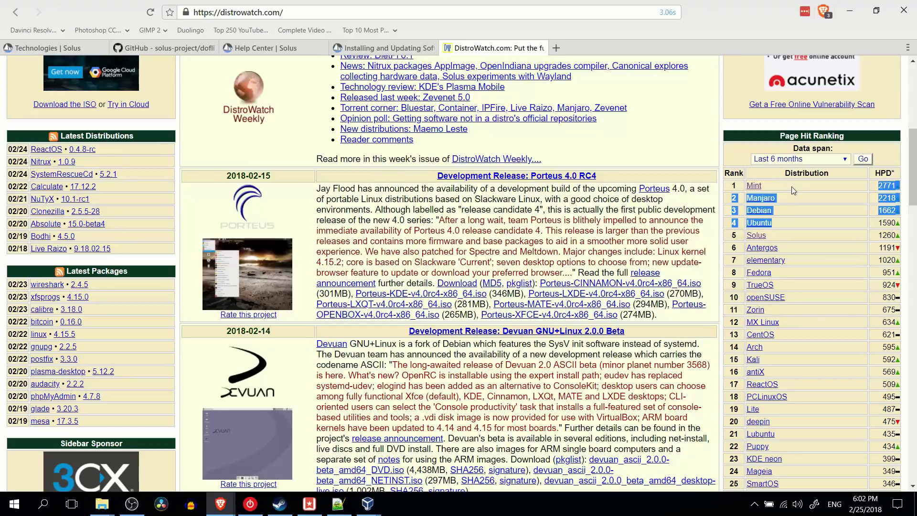
pyautogui.click(798, 185)
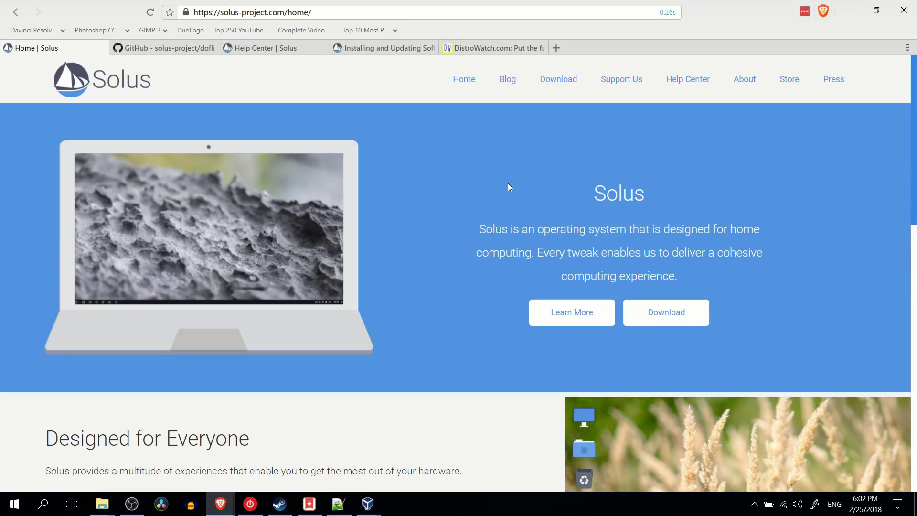
# Scroll down the Solus homepage to the Ready to go. default applications grid
pyautogui.scroll(-1, 497, 186)
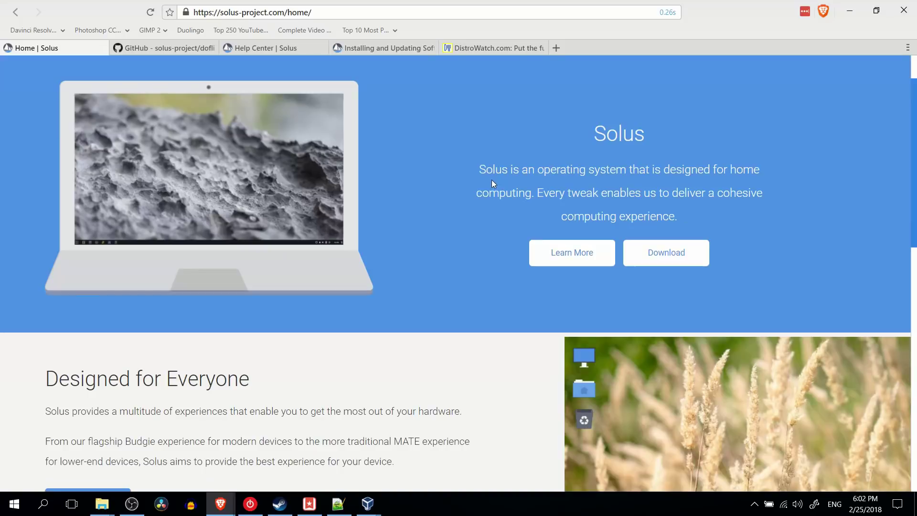
pyautogui.scroll(-1, 478, 200)
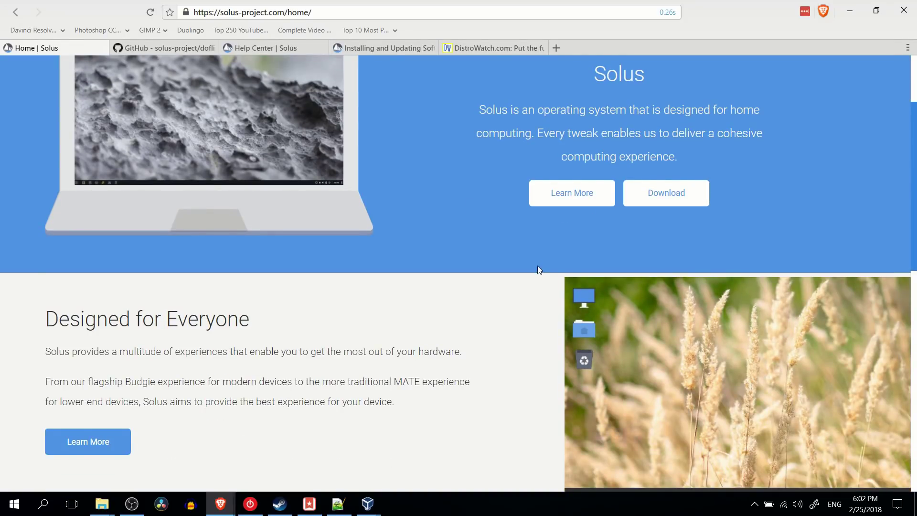
pyautogui.scroll(-3, 487, 286)
pyautogui.scroll(-5, 463, 275)
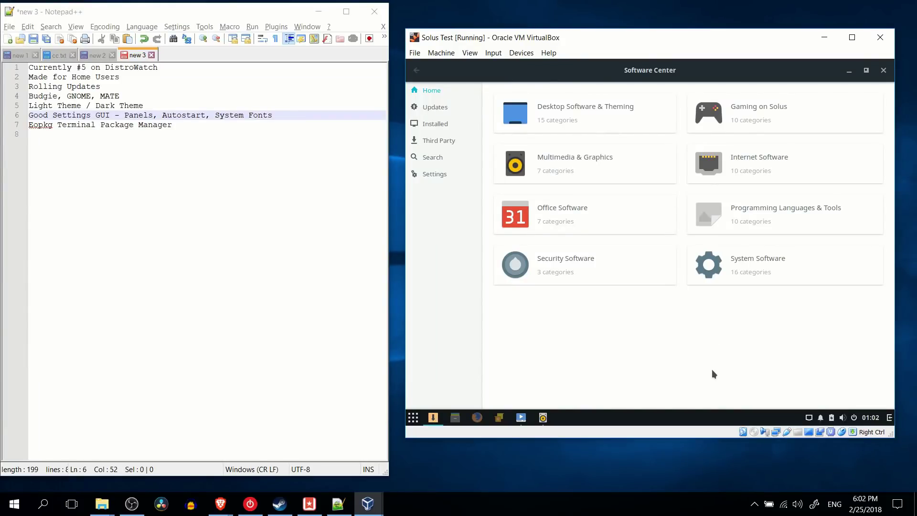
# In Gaming on Solus, view Massive Multiplayer Online Games, go back, then list Role-playing Games
pyautogui.click(742, 114)
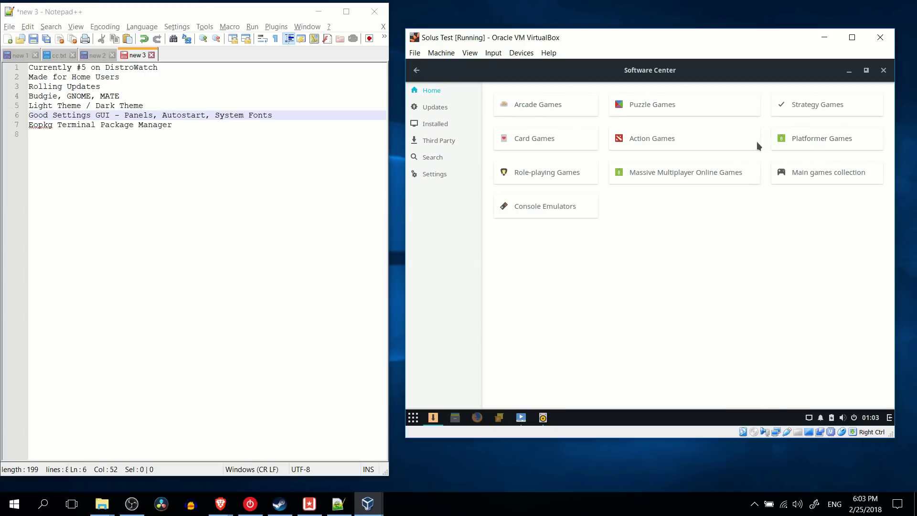
pyautogui.click(732, 178)
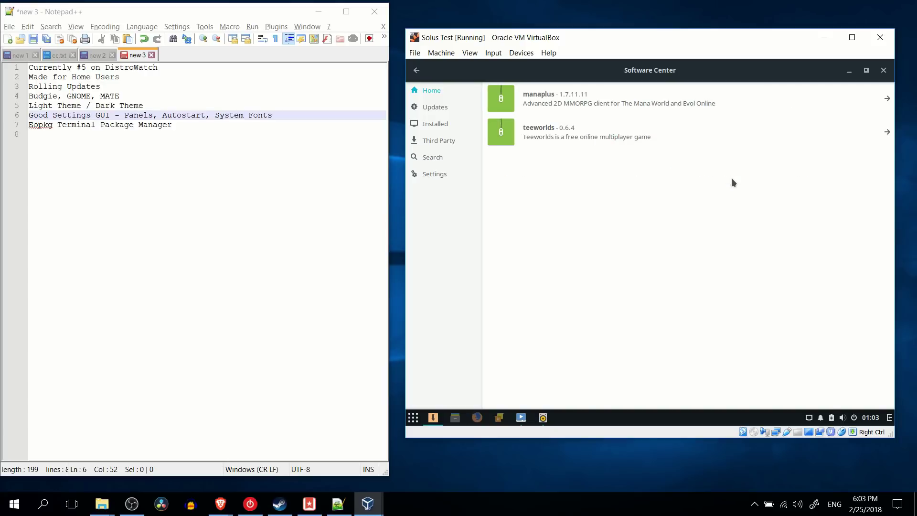
pyautogui.click(417, 72)
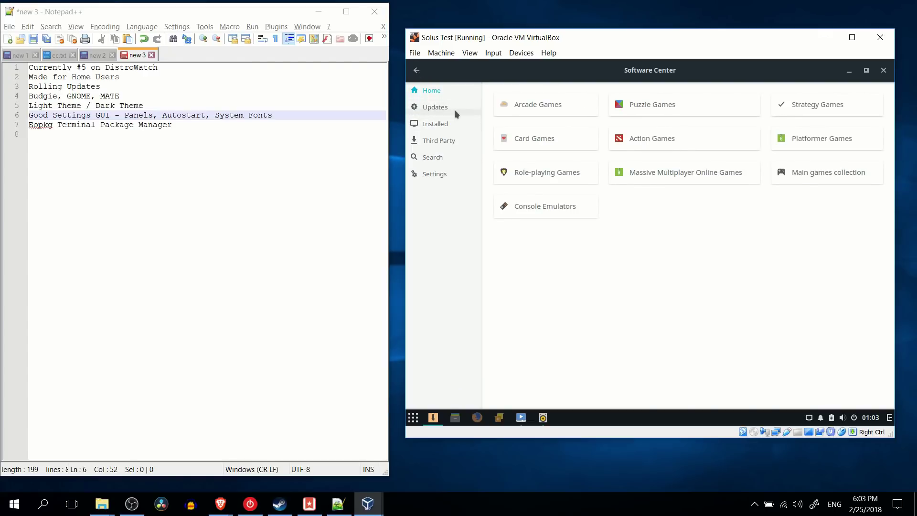
pyautogui.click(546, 180)
pyautogui.scroll(-1, 554, 189)
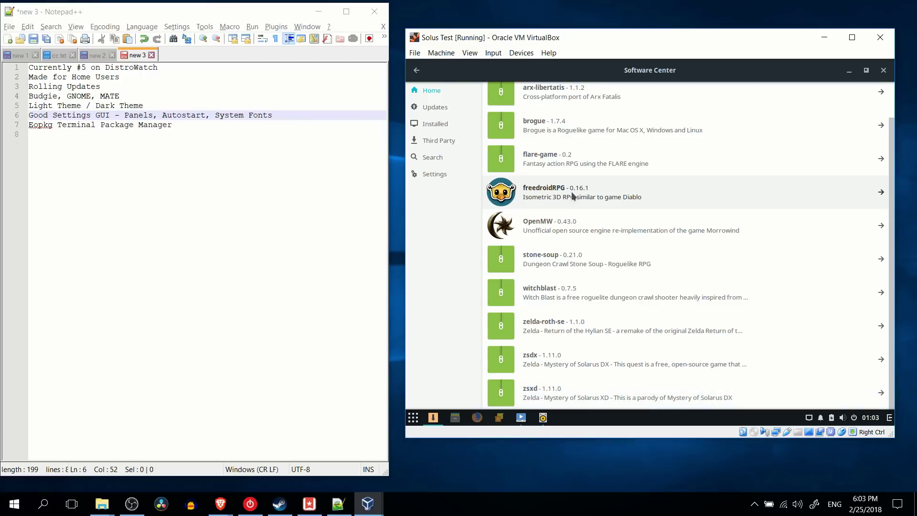
# Browse the Office Software applications list, then restore Software Center to a smaller window
pyautogui.hotkey('alt', 'Left')
pyautogui.click(572, 225)
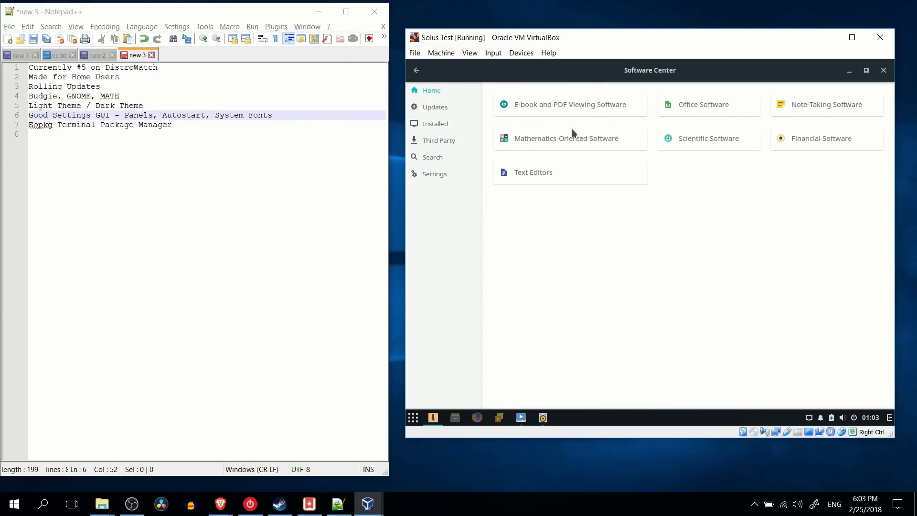
pyautogui.click(689, 107)
pyautogui.scroll(-1, 681, 326)
pyautogui.scroll(-14, 681, 326)
pyautogui.scroll(-4, 692, 318)
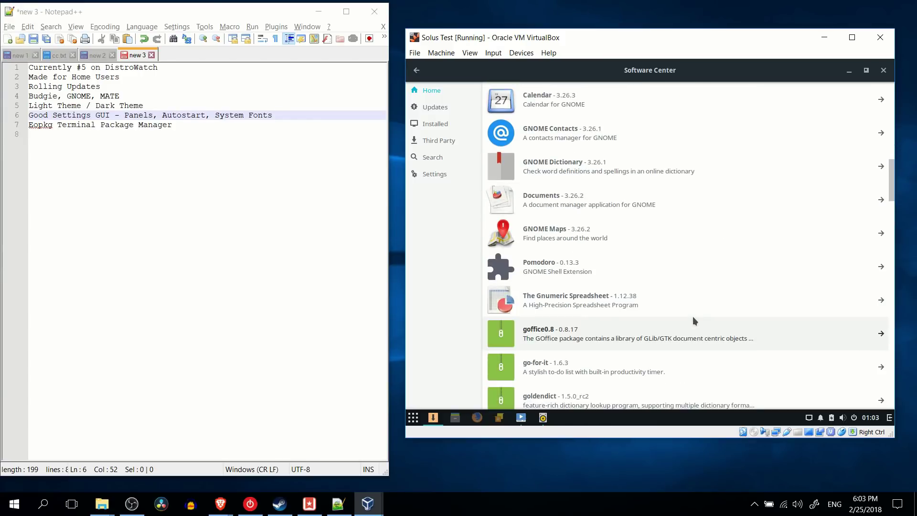
pyautogui.scroll(1, 695, 319)
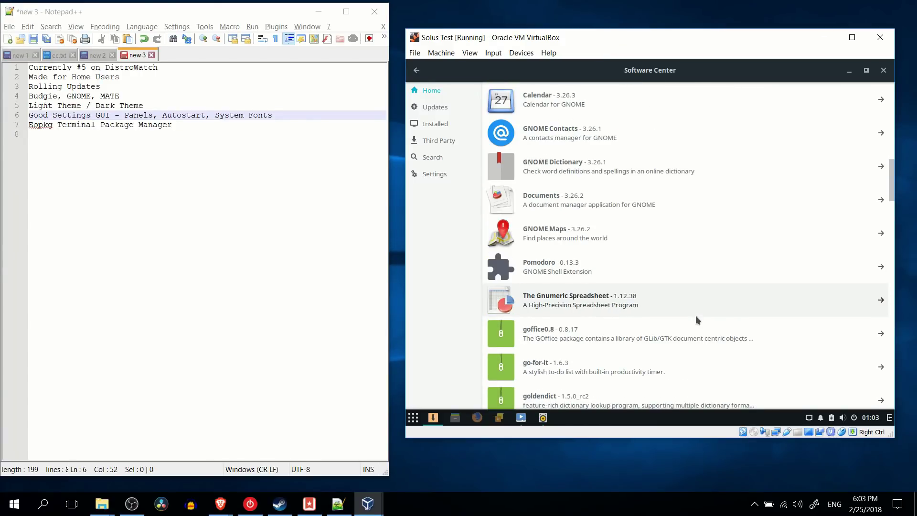
pyautogui.scroll(-1, 696, 316)
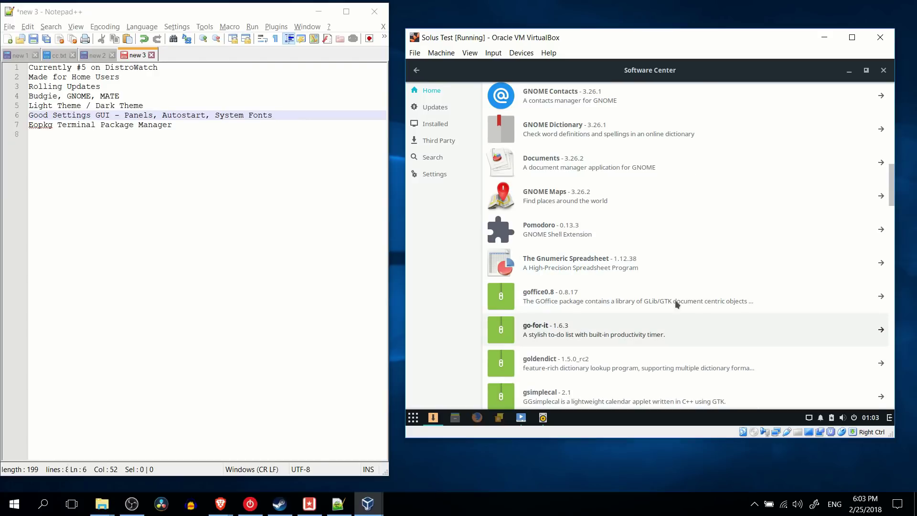
pyautogui.doubleClick(700, 70)
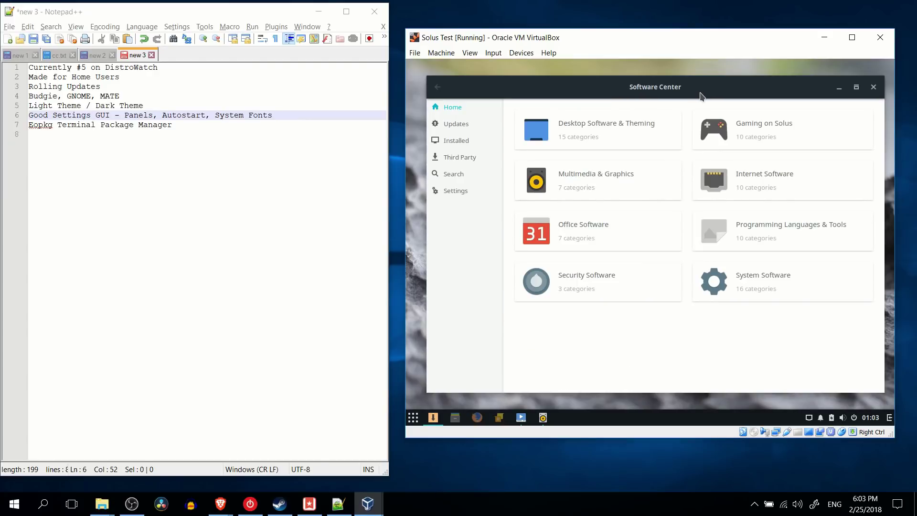
# Minimize Software Center, highlight 'Eopkg' on line 7 of the Notepad++ notes, then return to the VM
pyautogui.click(836, 88)
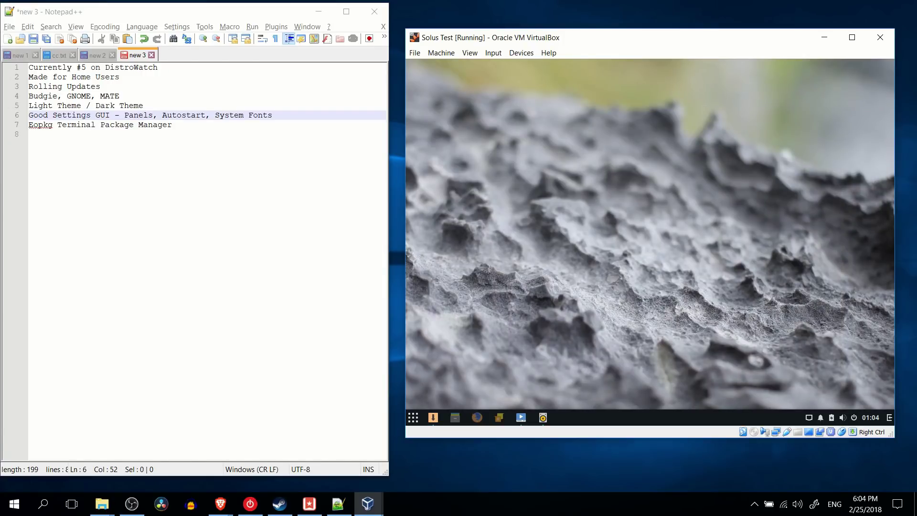
pyautogui.click(521, 418)
pyautogui.click(522, 418)
pyautogui.moveTo(53, 125); pyautogui.dragTo(27, 126)
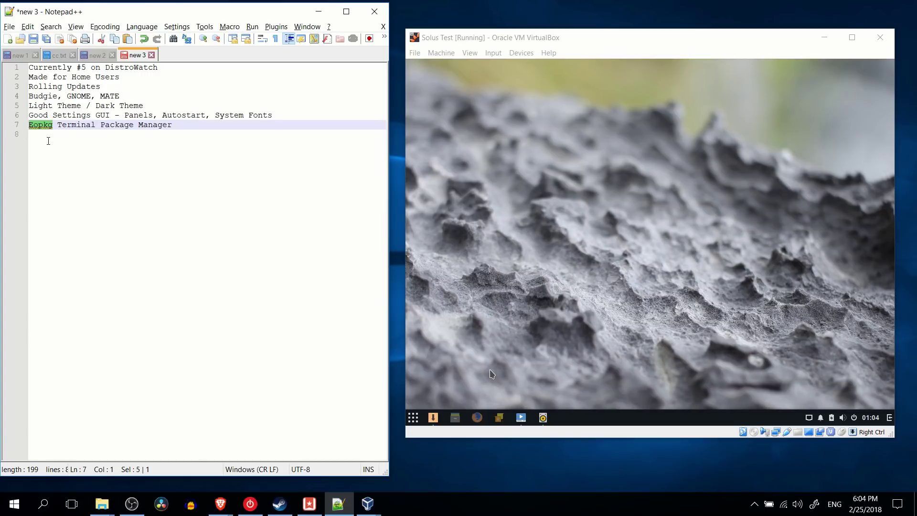
pyautogui.click(497, 335)
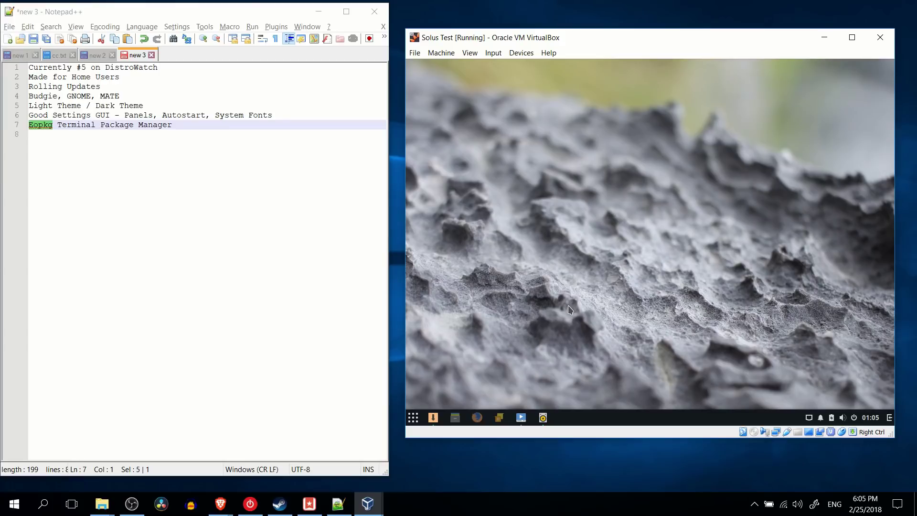
# Reopen Software Center, scroll through the Third Party apps list, then minimize the store
pyautogui.click(434, 417)
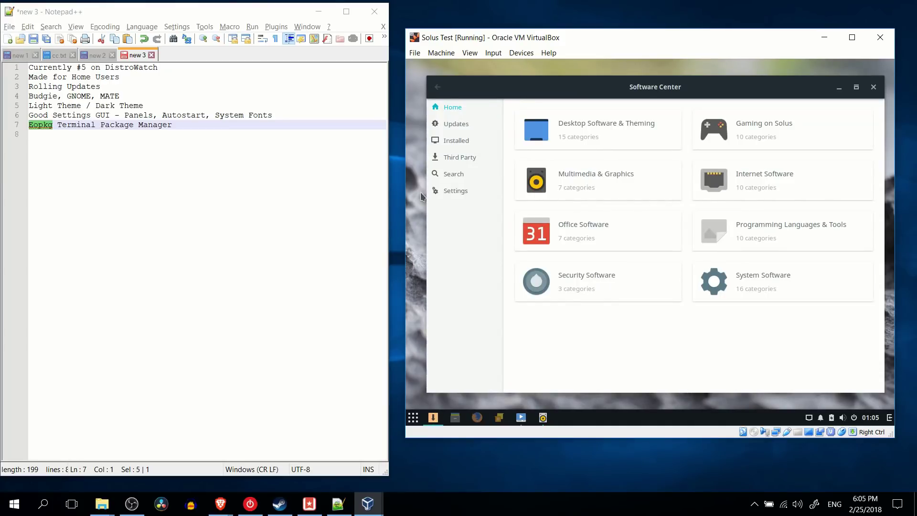
pyautogui.click(470, 159)
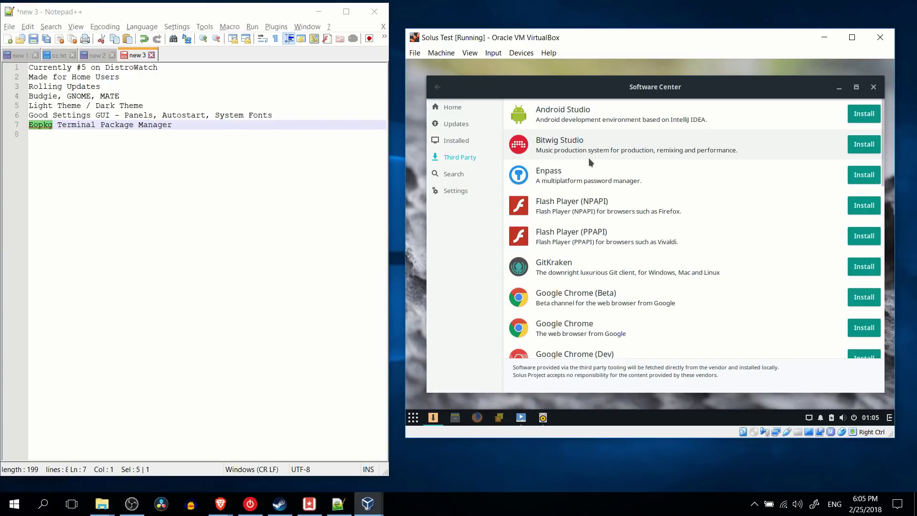
pyautogui.scroll(-1, 588, 163)
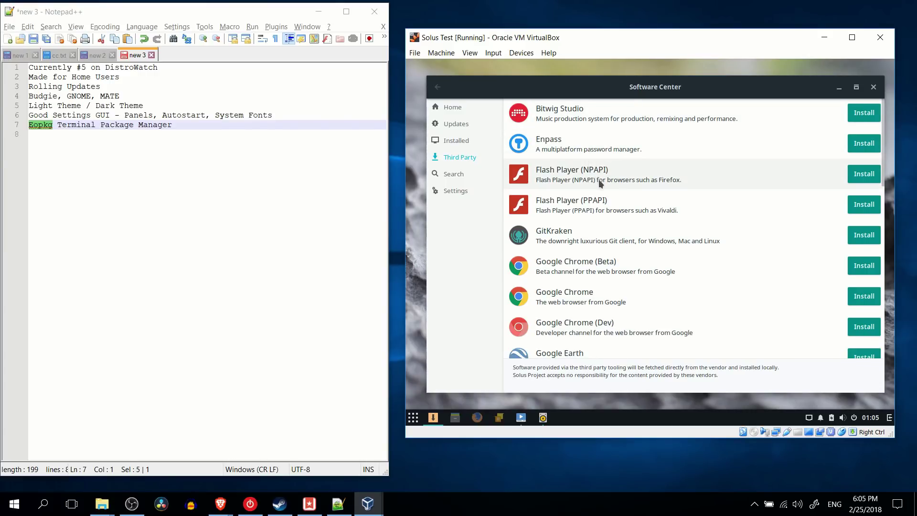
pyautogui.scroll(-4, 599, 181)
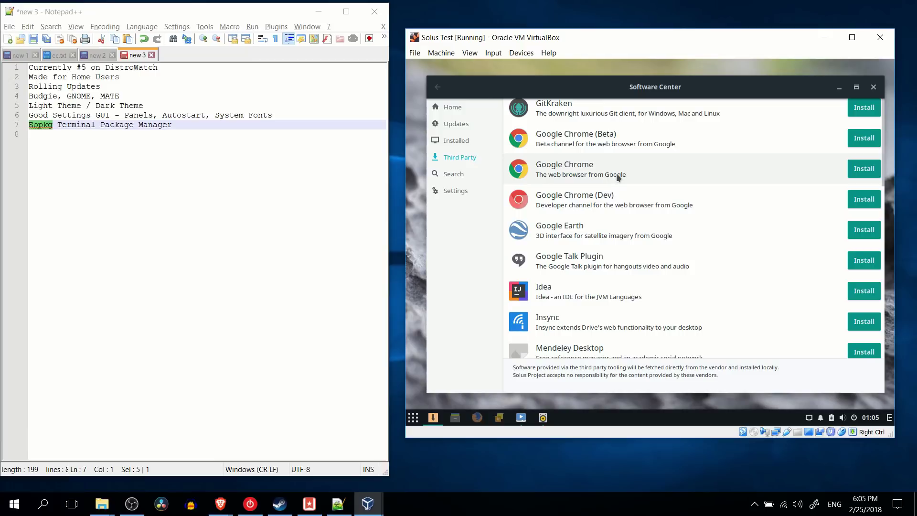
pyautogui.scroll(-5, 617, 191)
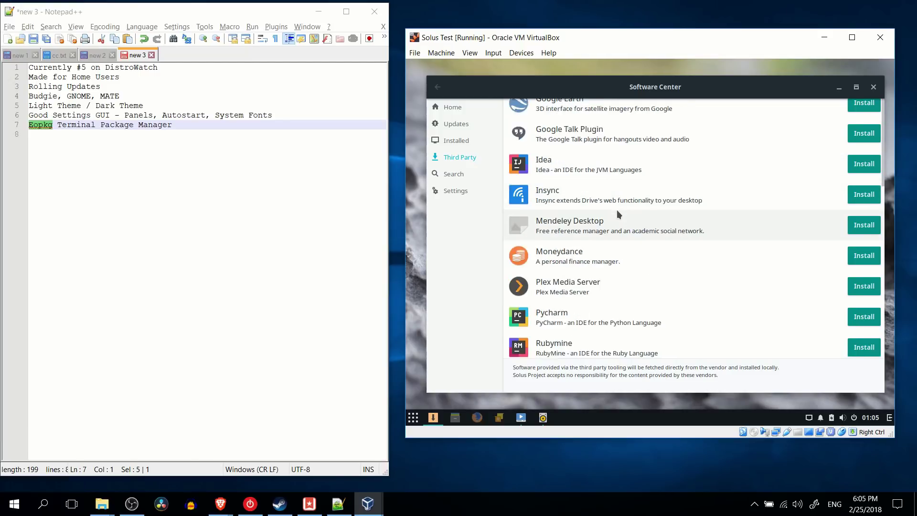
pyautogui.scroll(-3, 616, 214)
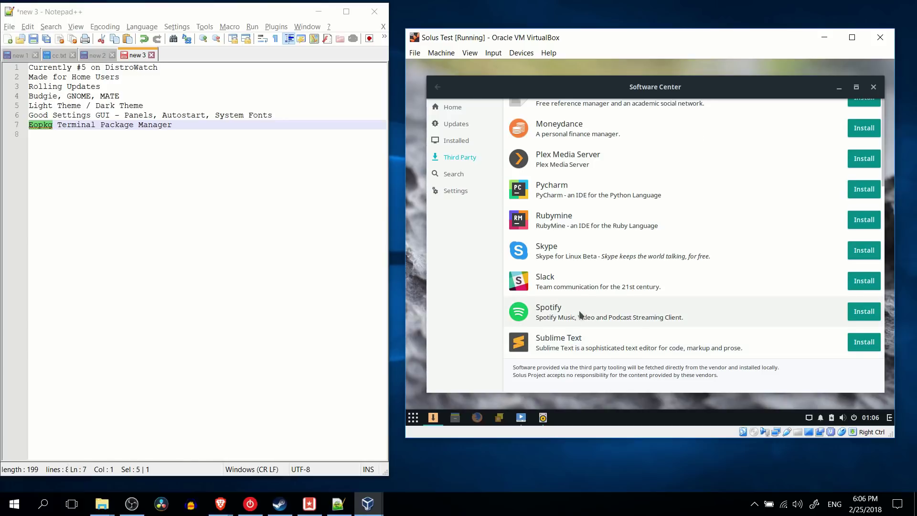
pyautogui.scroll(10, 641, 313)
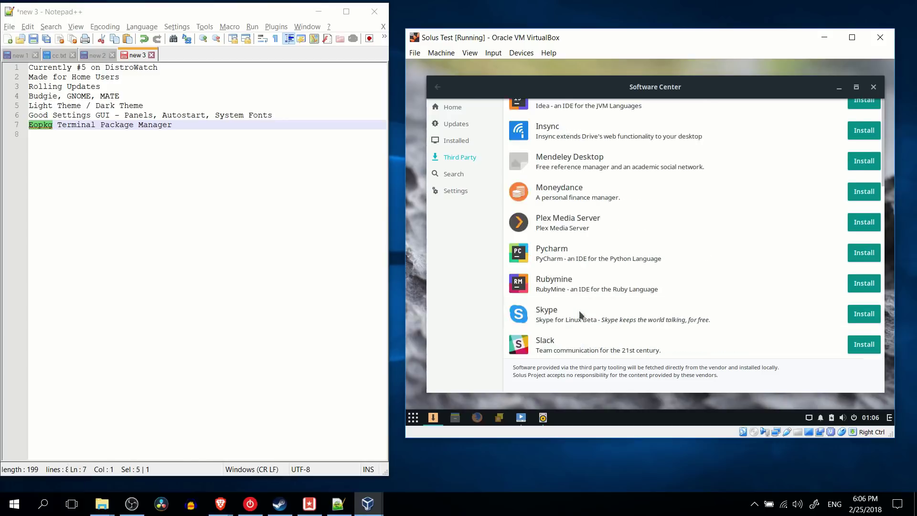
pyautogui.click(841, 88)
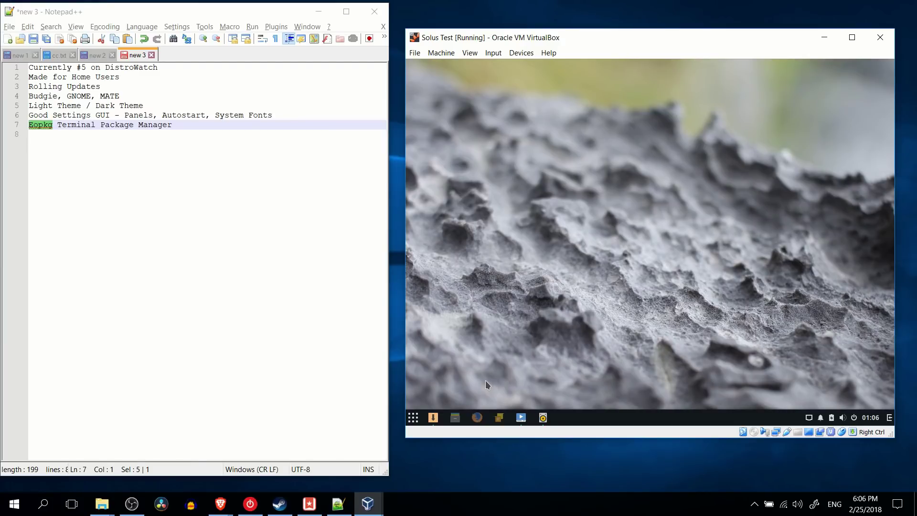
# Browse the Other and Utilities categories in the Budgie application menu
pyautogui.click(413, 417)
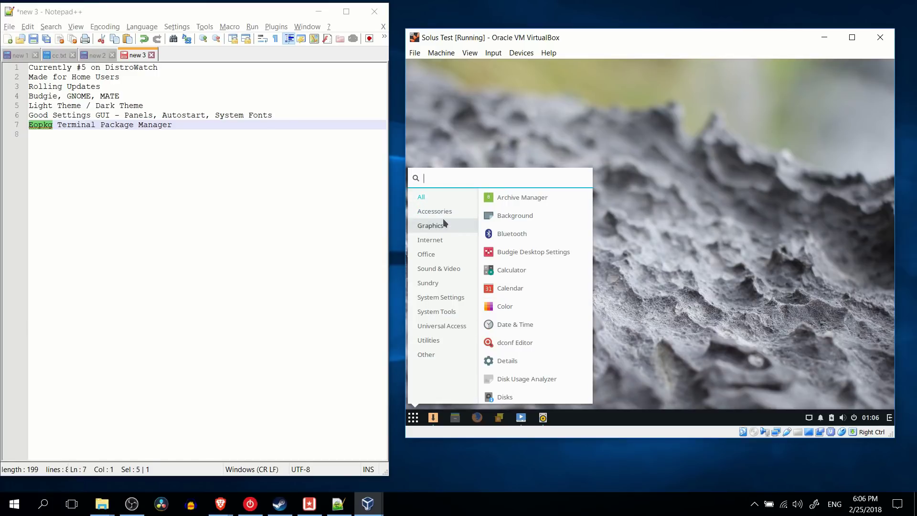
pyautogui.click(450, 353)
pyautogui.click(449, 340)
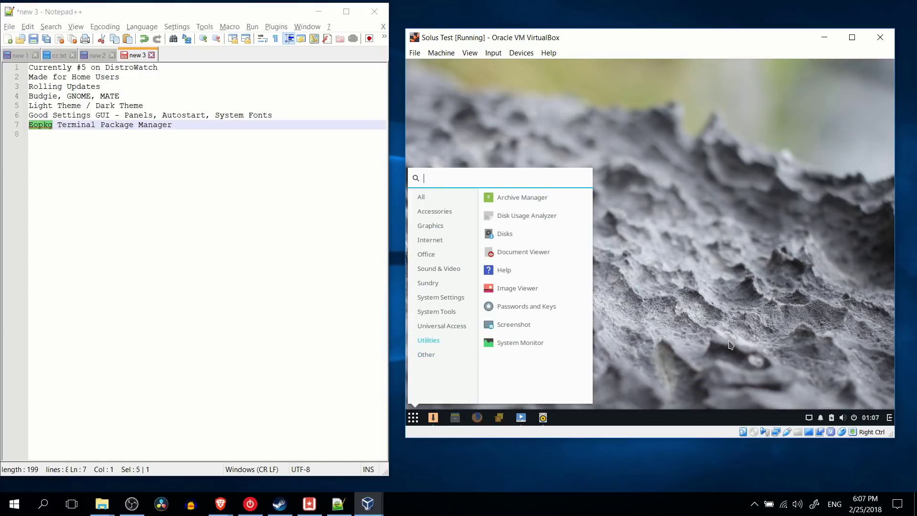
pyautogui.click(715, 314)
# Search the menu for 'budgie' and launch Budgie Desktop Settings
pyautogui.click(413, 418)
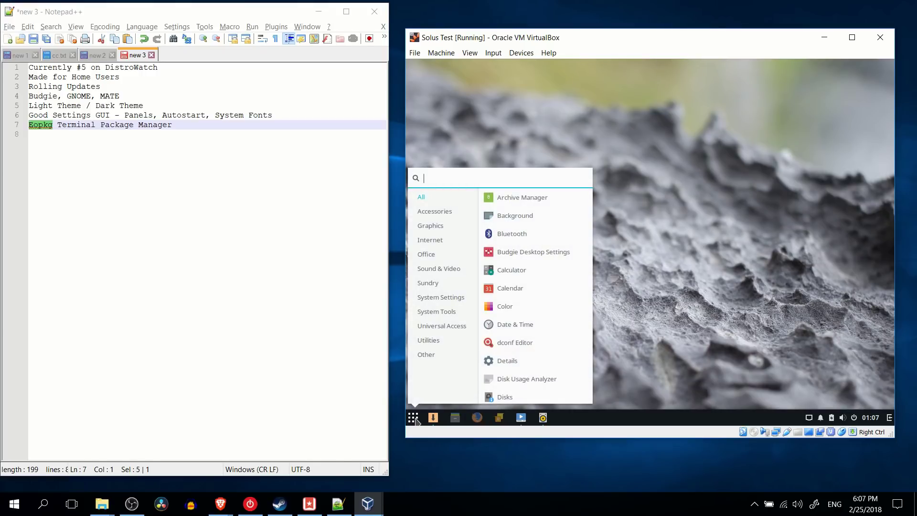
pyautogui.write('budgie')
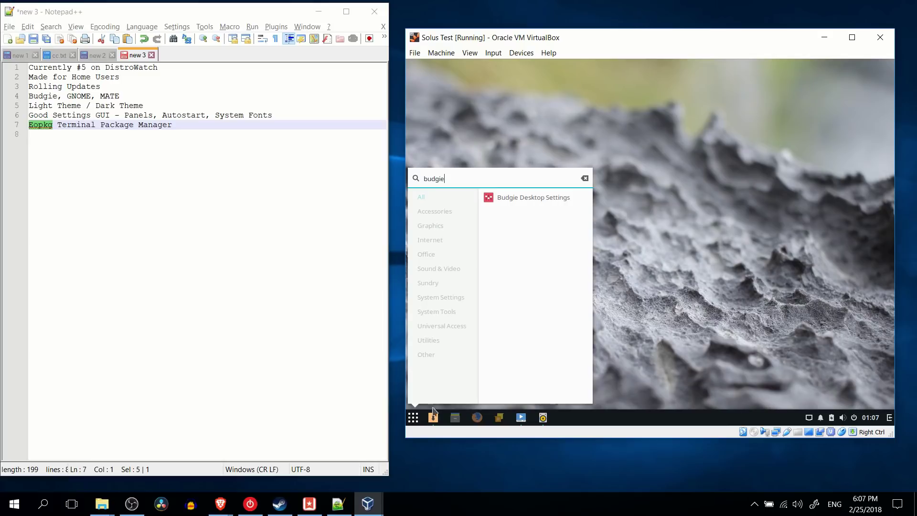
pyautogui.click(532, 200)
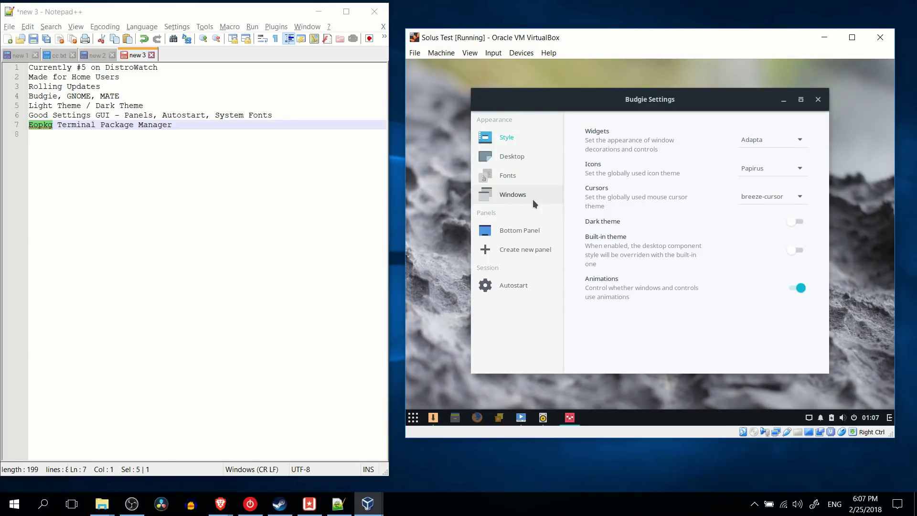
# Turn on the Dark theme on the Style page and view the Fonts page
pyautogui.click(794, 224)
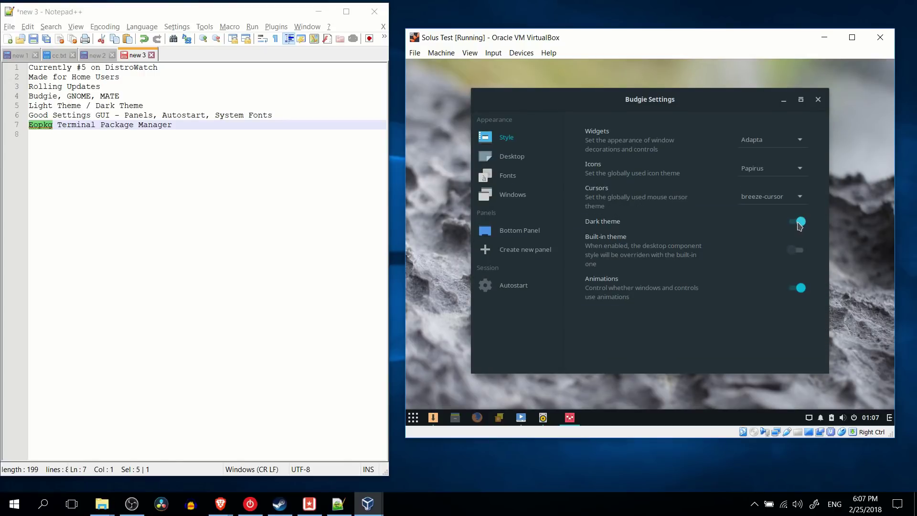
pyautogui.click(801, 224)
pyautogui.click(802, 224)
pyautogui.click(539, 182)
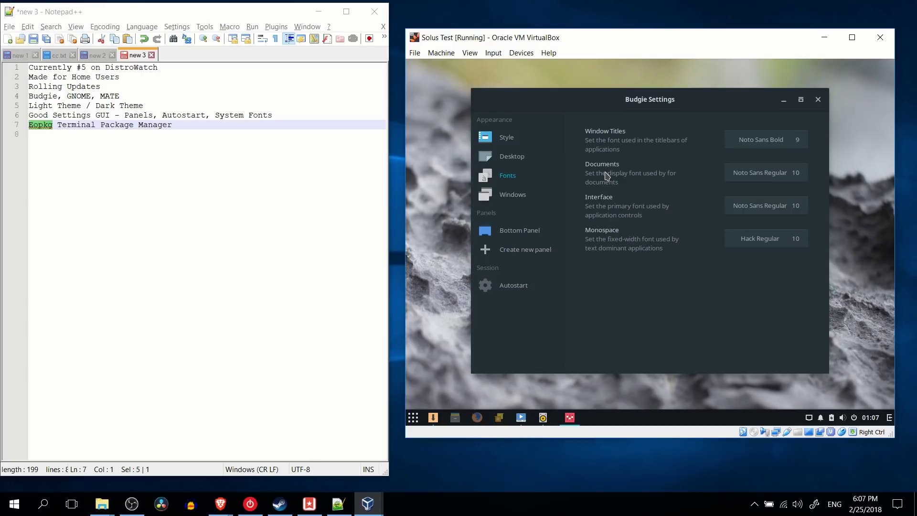
# Create a new top panel and display its Settings page
pyautogui.click(520, 231)
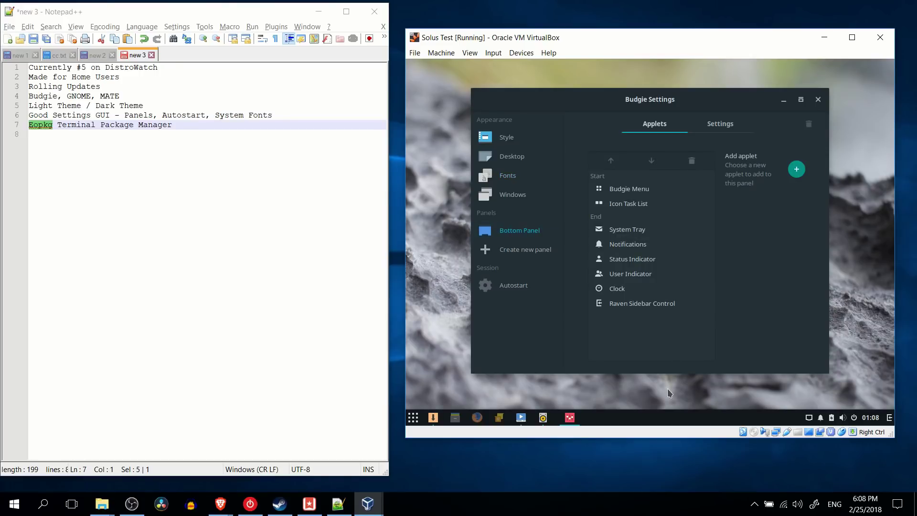
pyautogui.click(515, 251)
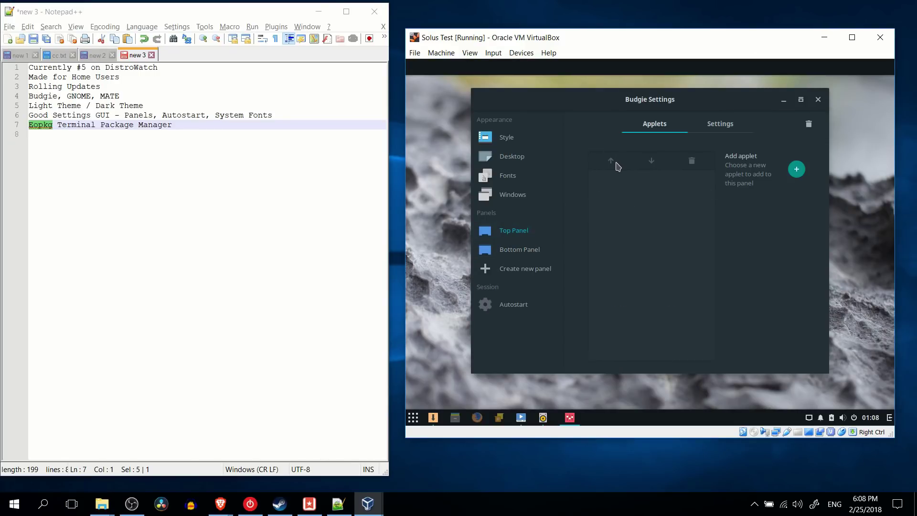
pyautogui.click(722, 125)
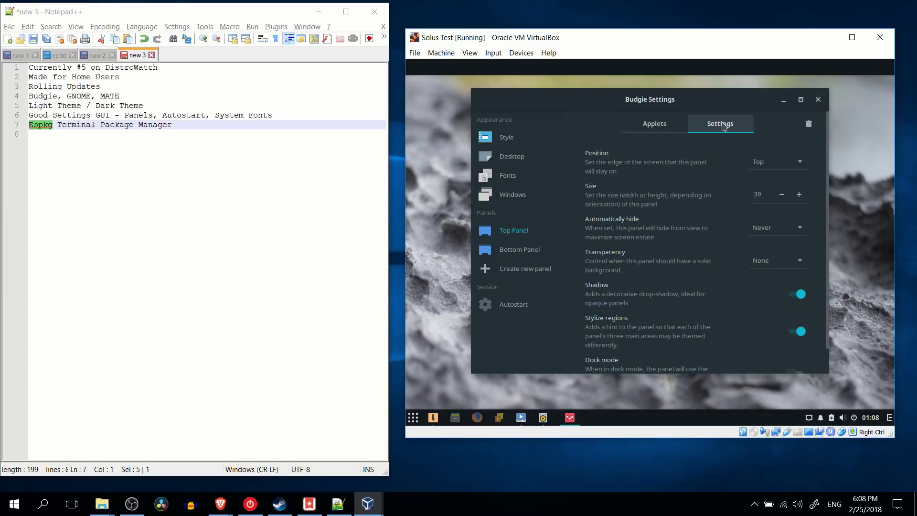
pyautogui.click(664, 128)
pyautogui.click(720, 124)
# Move the new panel's position to Right, then back to Top
pyautogui.click(774, 162)
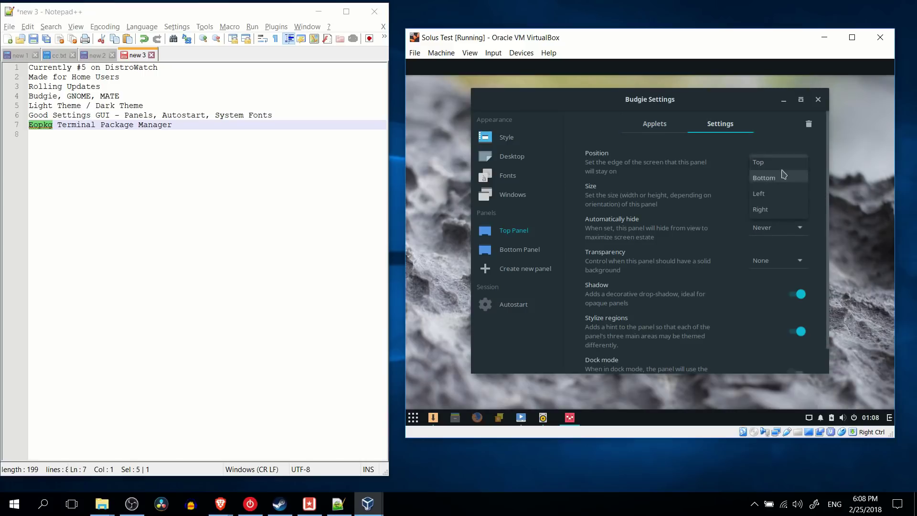
pyautogui.click(783, 208)
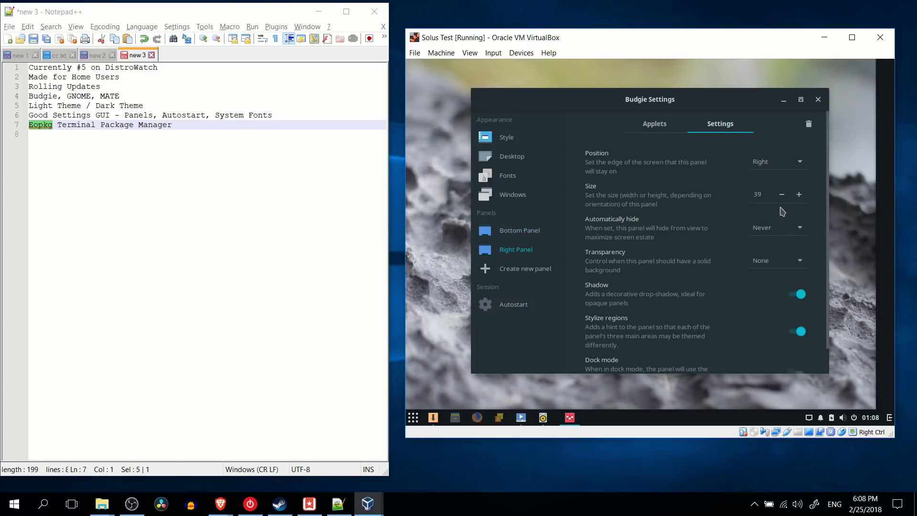
pyautogui.click(771, 165)
pyautogui.click(779, 114)
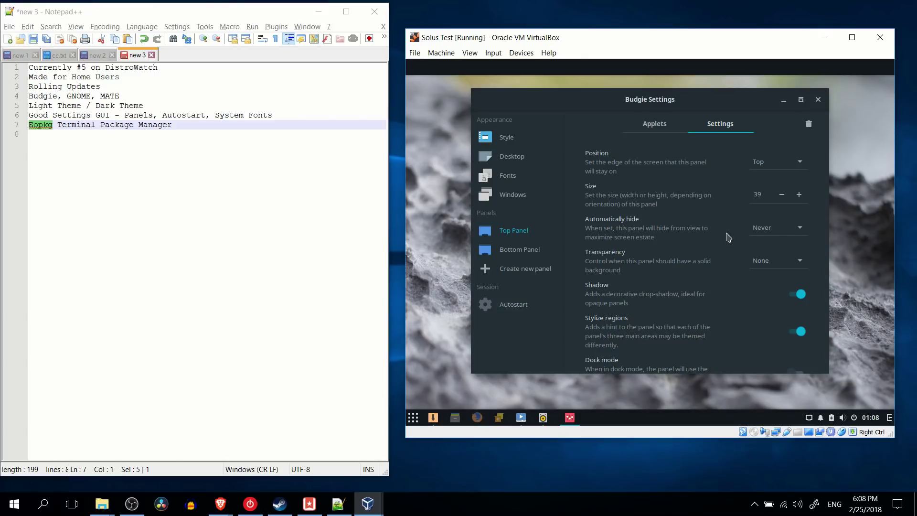
# On the Autostart page, start adding an application, then cancel the Applications chooser
pyautogui.click(525, 315)
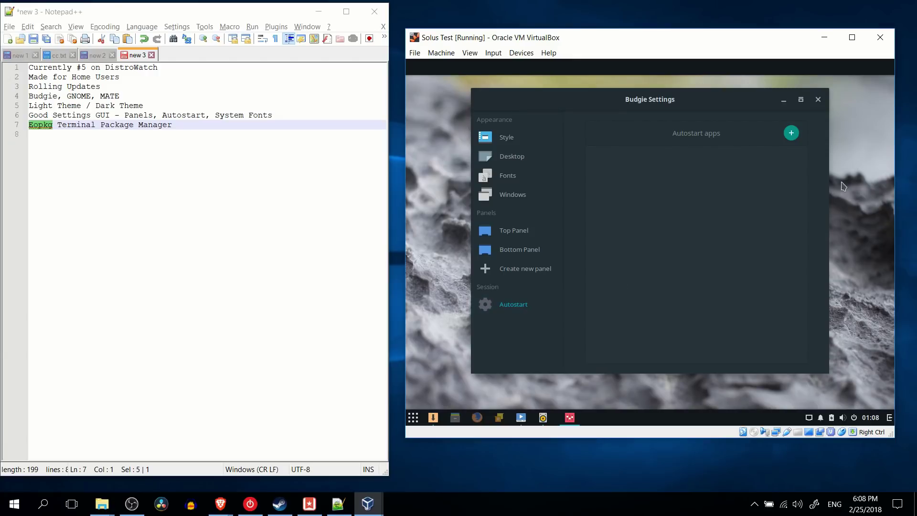
pyautogui.click(790, 134)
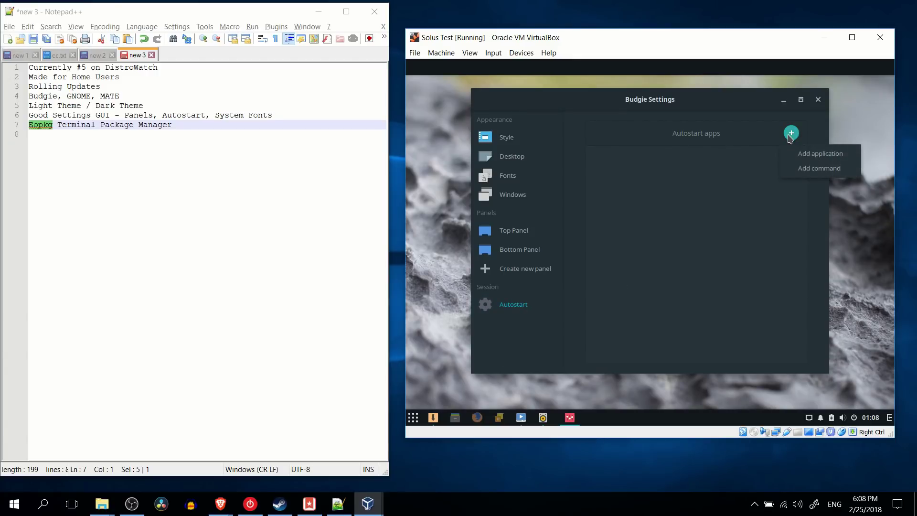
pyautogui.click(803, 155)
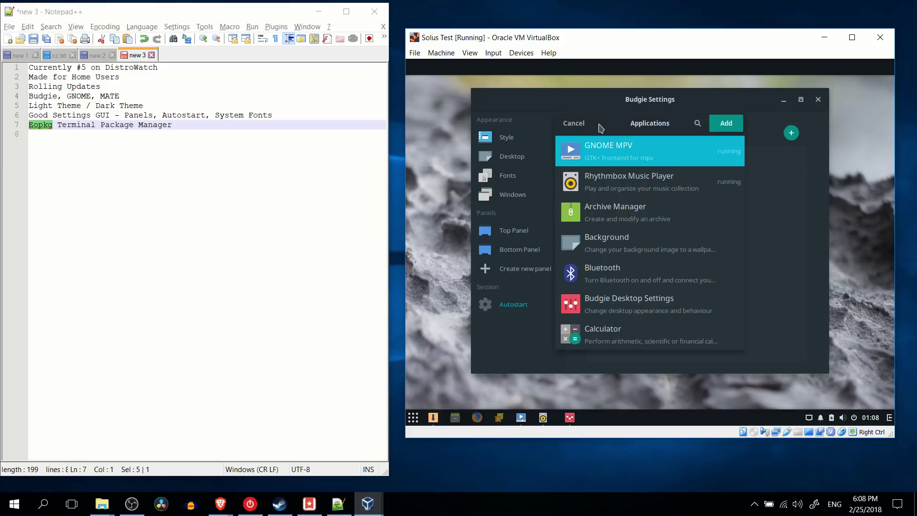
pyautogui.click(599, 126)
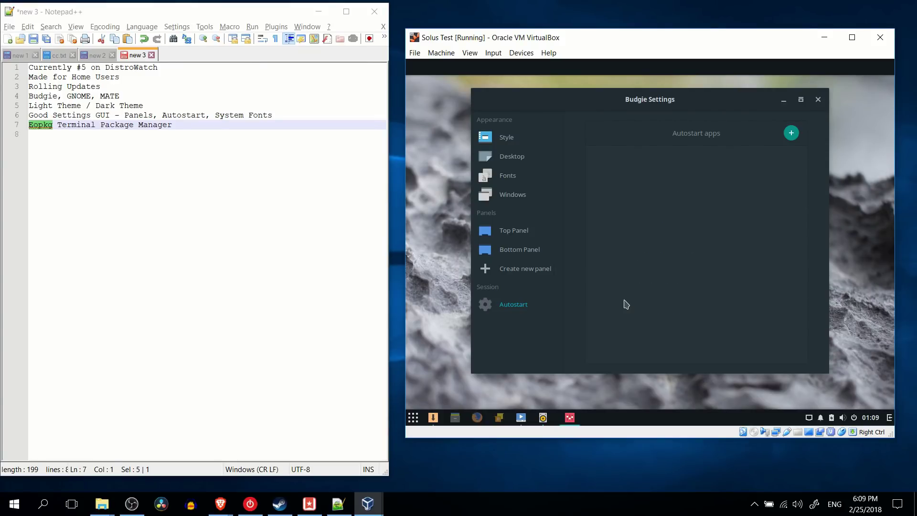
# Close Budgie Settings to reveal the new top panel on the Solus desktop
pyautogui.click(818, 100)
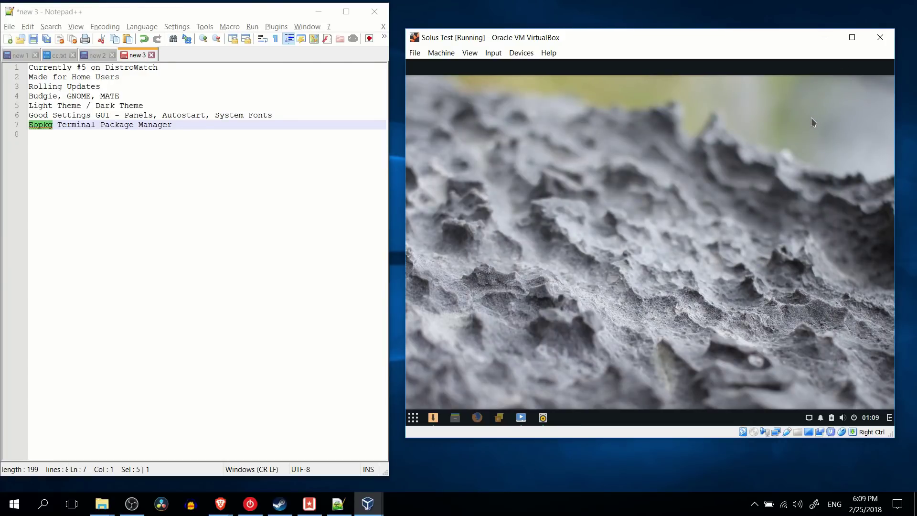